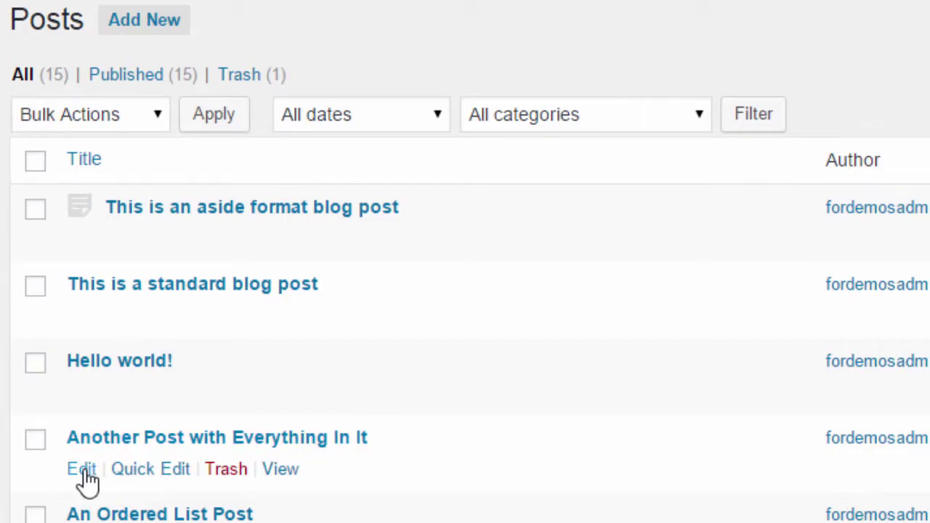
# - Open "Another Post with Everything In It" for editing and select its entire HTML source to copy
pyautogui.click(83, 469)
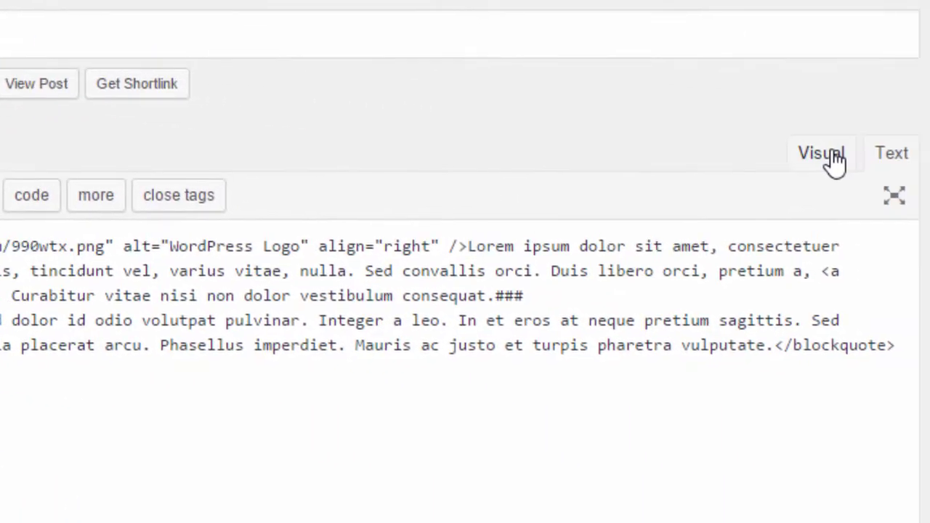
pyautogui.click(834, 161)
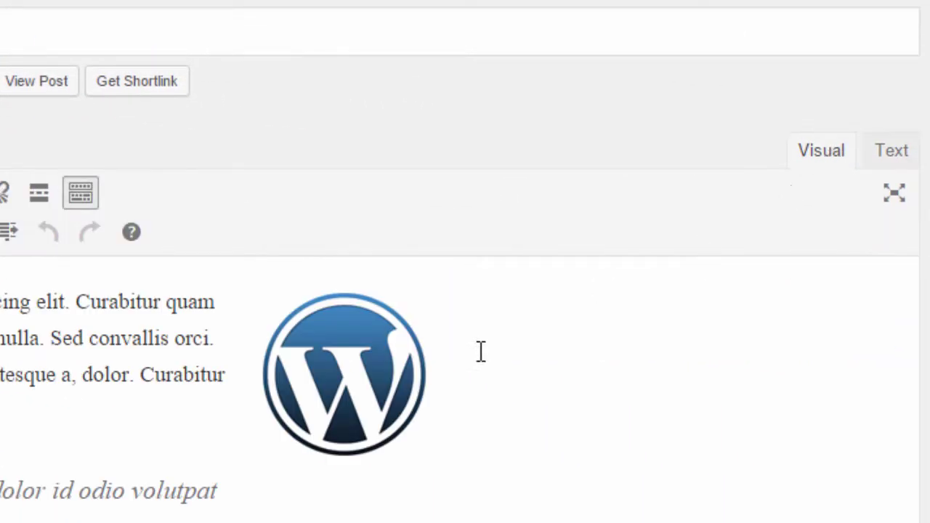
pyautogui.click(892, 154)
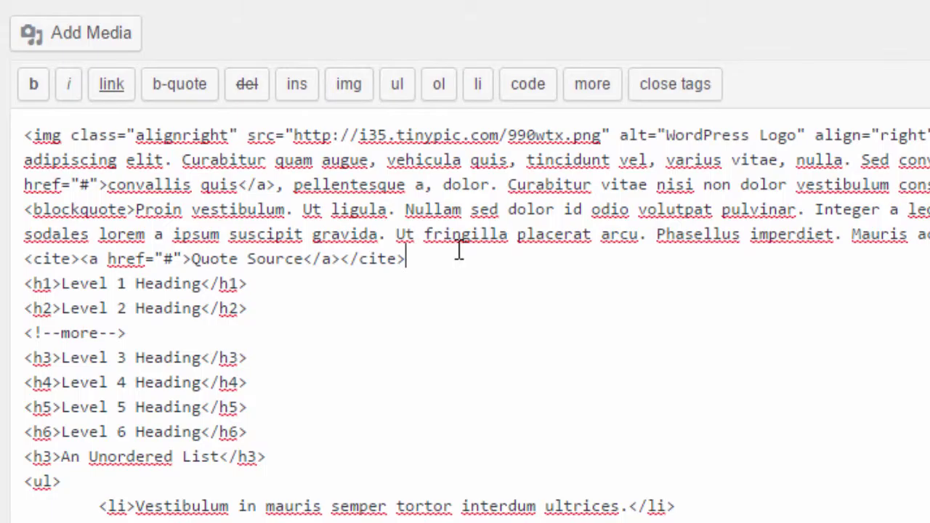
pyautogui.hotkey('ctrl', 'a')
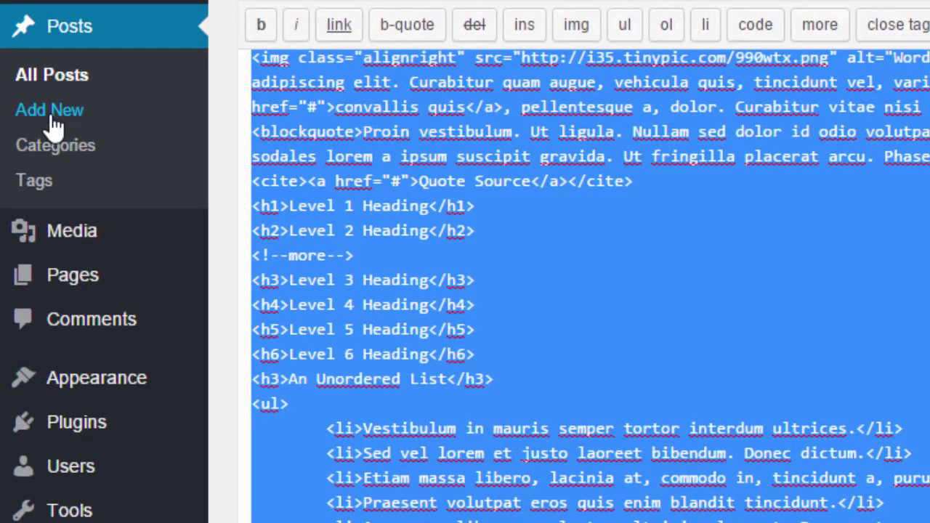
# - Create a new post and fill its body with the copied HTML content
pyautogui.click(55, 125)
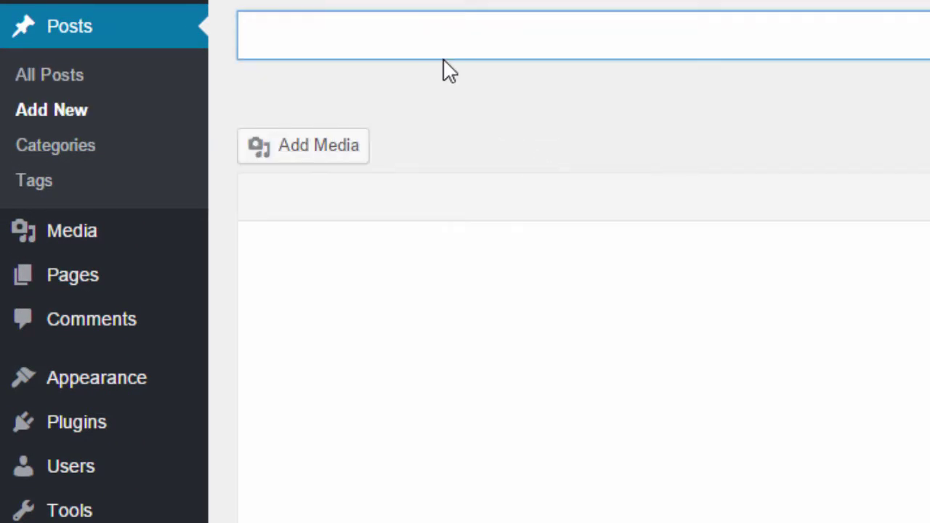
pyautogui.click(409, 38)
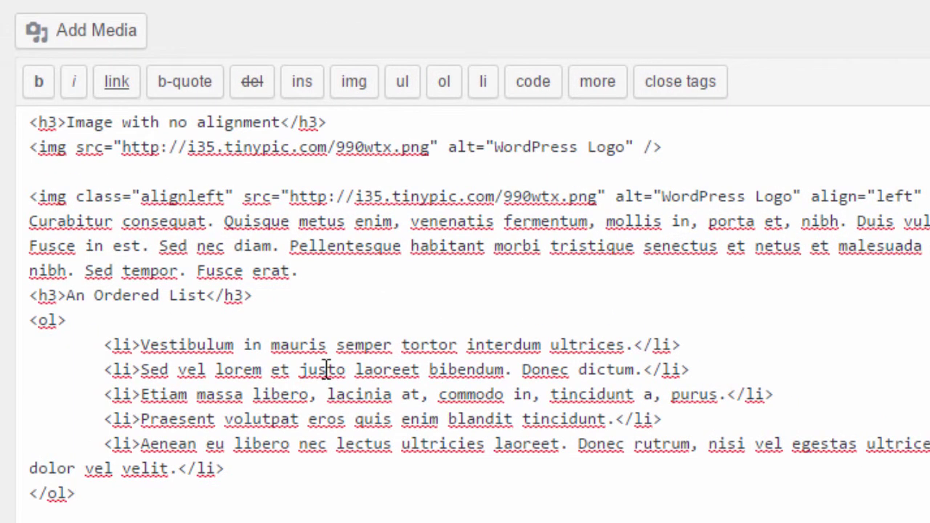
# - Title the new post "Aside blog post format" and publish it in the Aside format
pyautogui.scroll(8, 327, 369)
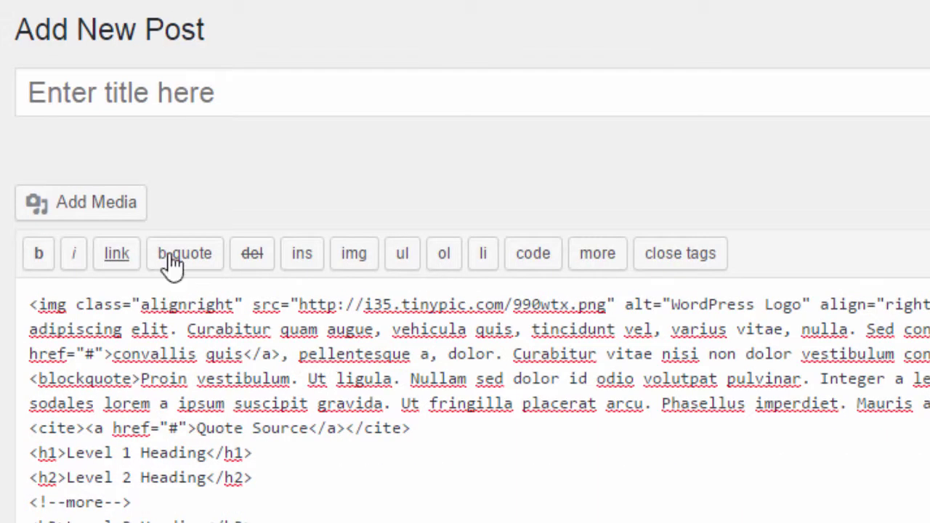
pyautogui.click(272, 87)
pyautogui.click(165, 93)
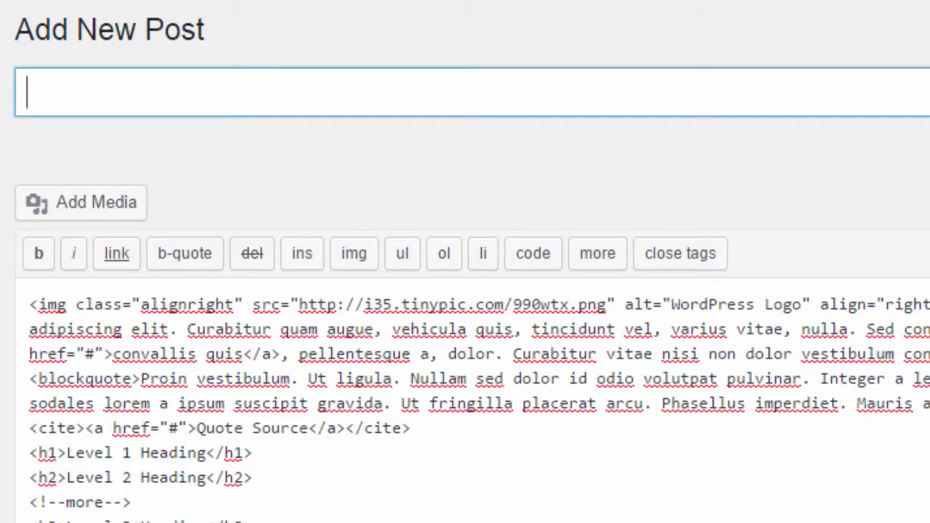
pyautogui.write('Aside blo')
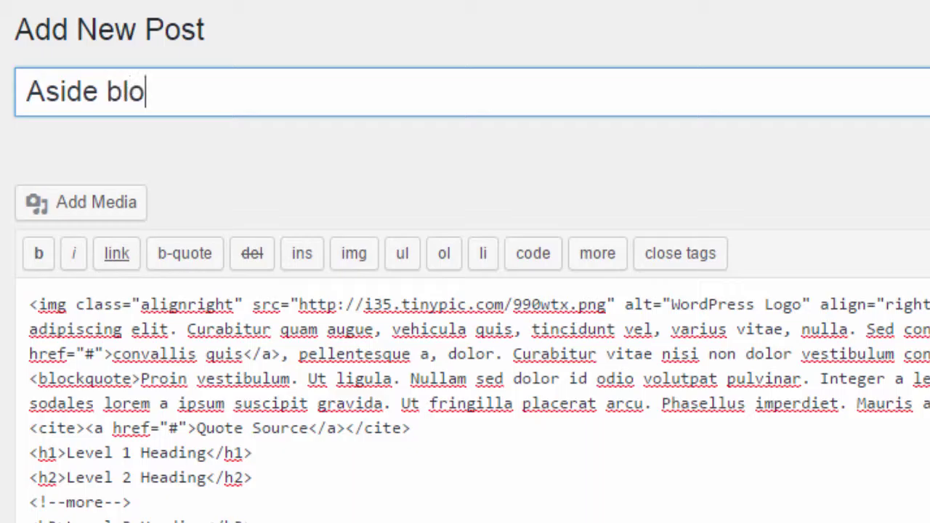
pyautogui.write('g post frn')
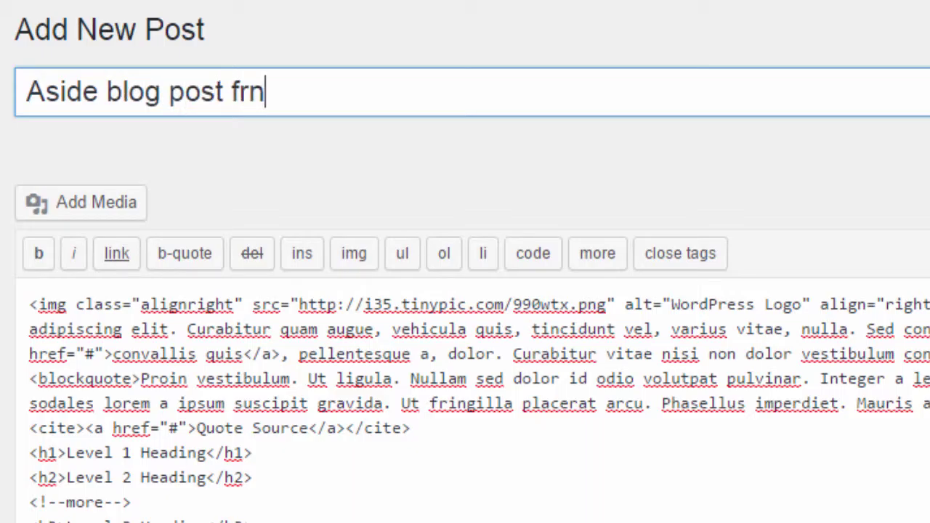
pyautogui.press('BackSpace')
pyautogui.press('BackSpace')
pyautogui.write('ormat')
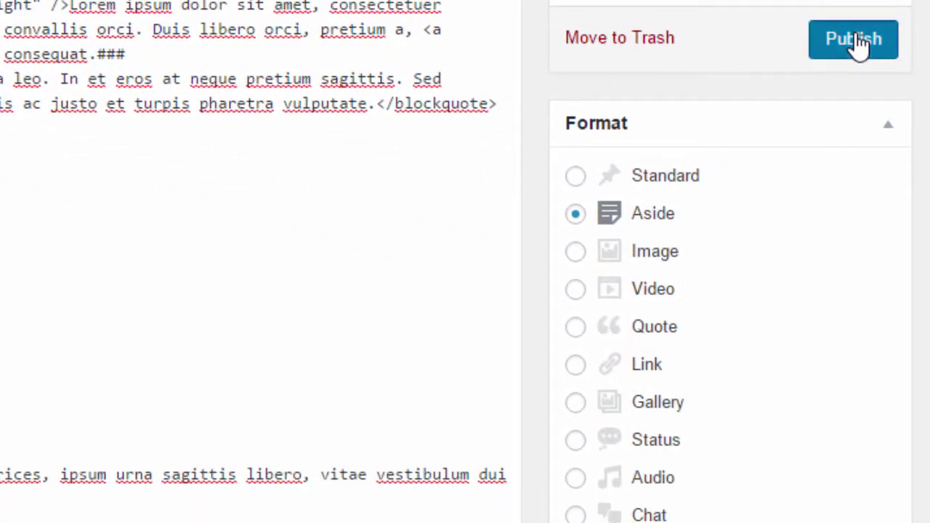
pyautogui.click(857, 41)
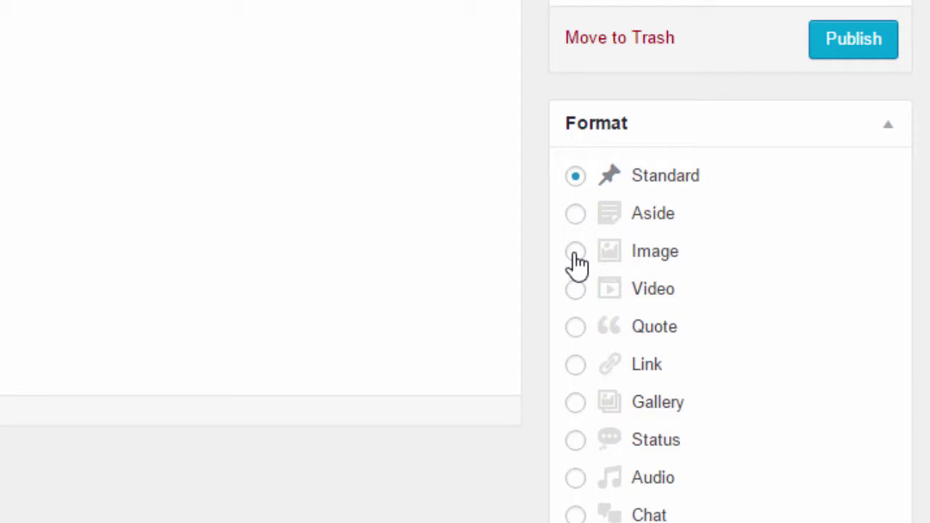
# - Set the format of another new, blank post to Image
pyautogui.click(576, 252)
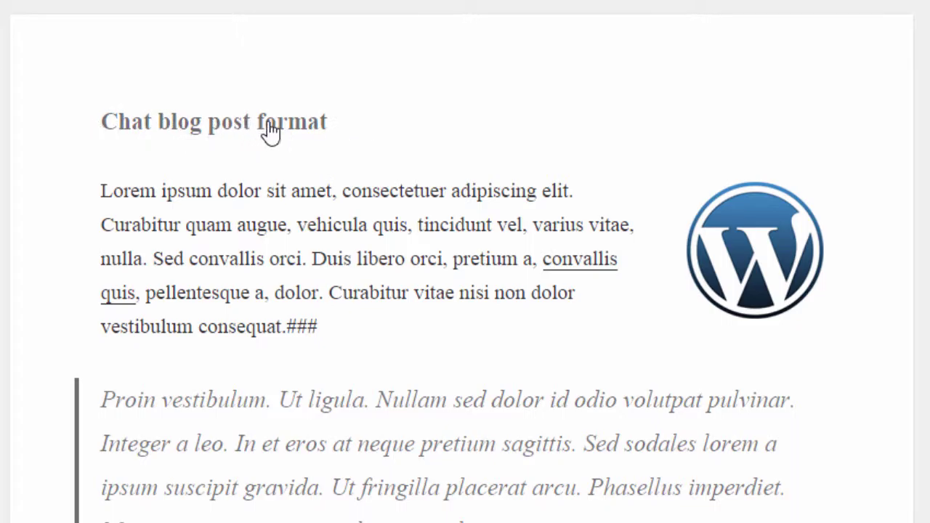
# - Examine how the Chat, Audio, Gallery, Link, Quote and Video format posts are displayed on the blog page
pyautogui.scroll(-5, 294, 125)
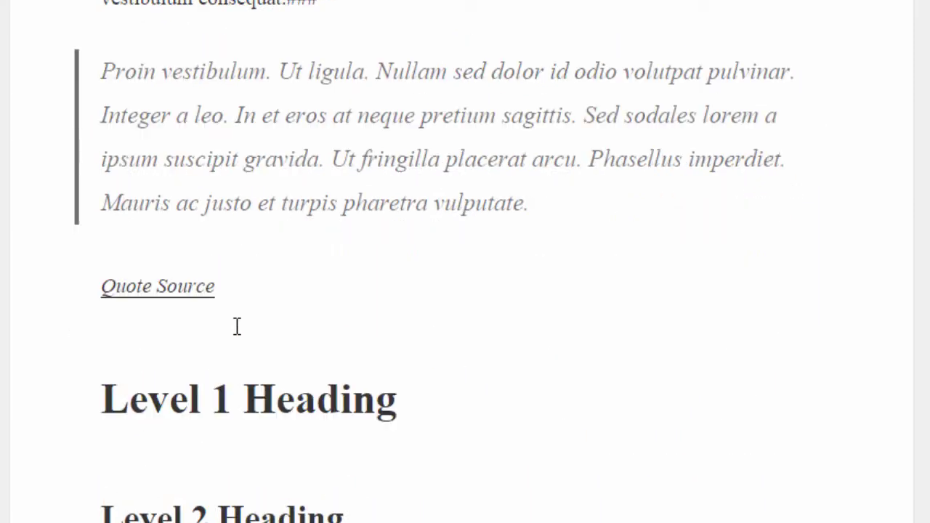
pyautogui.scroll(-15, 257, 297)
pyautogui.scroll(-3, 254, 289)
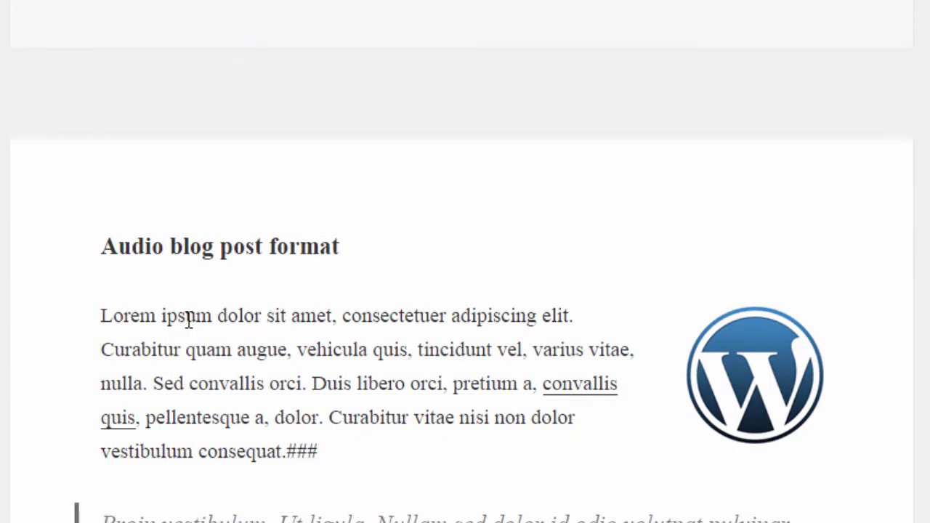
pyautogui.scroll(-18, 283, 268)
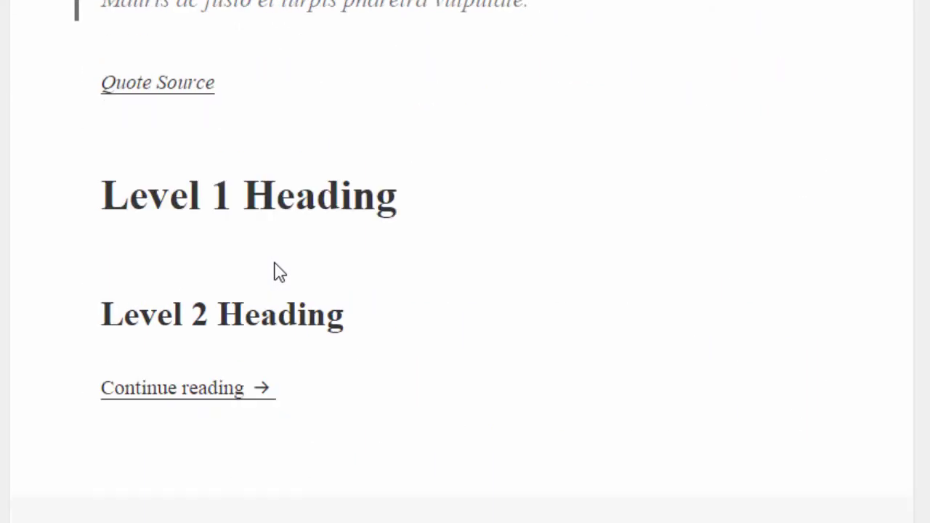
pyautogui.scroll(-2, 275, 263)
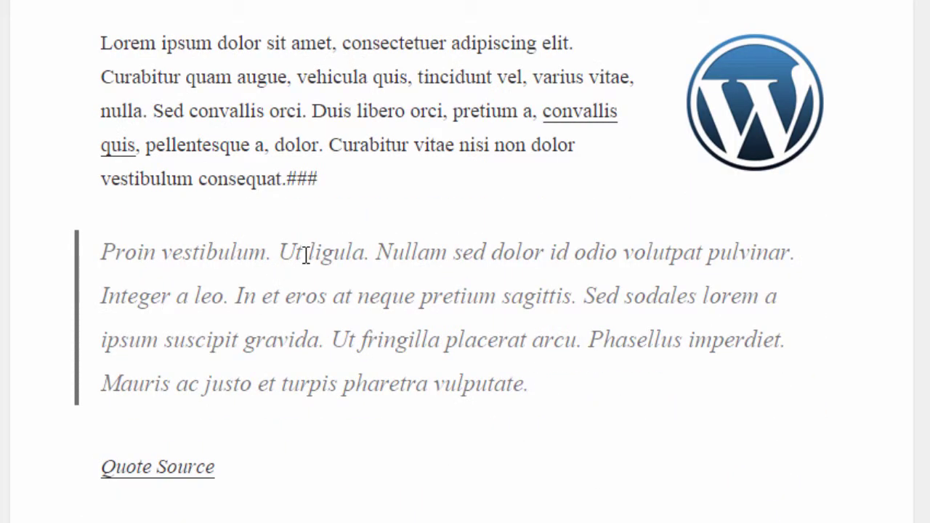
pyautogui.scroll(-2, 305, 255)
pyautogui.scroll(-2, 306, 255)
pyautogui.scroll(6, 303, 264)
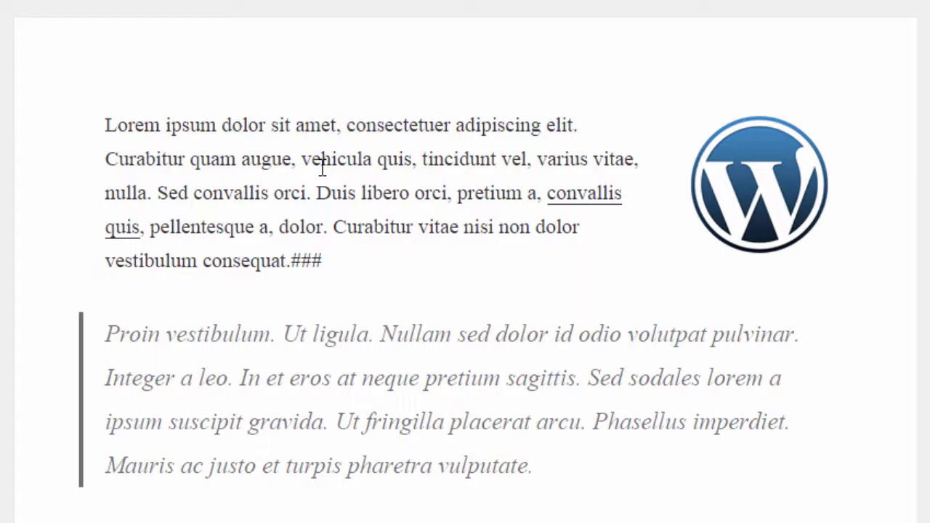
pyautogui.scroll(-15, 322, 166)
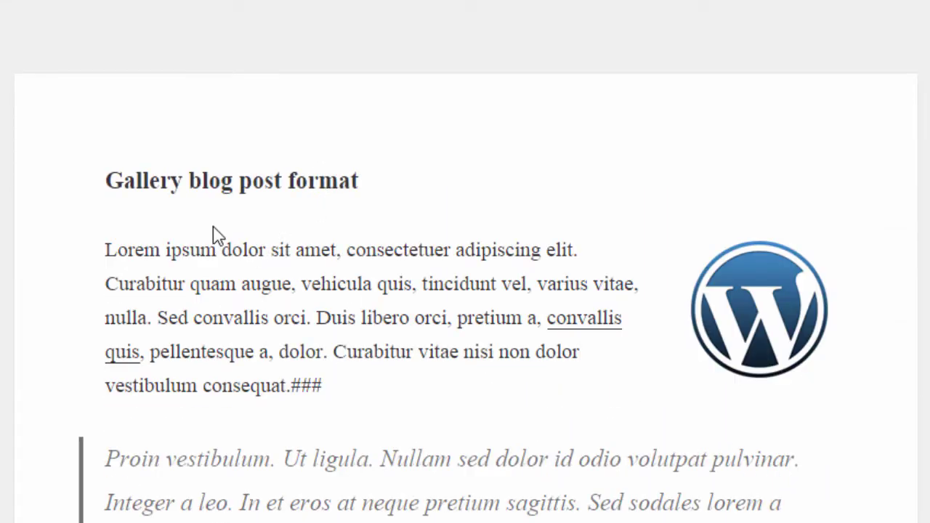
pyautogui.scroll(-6, 321, 201)
pyautogui.scroll(-8, 322, 204)
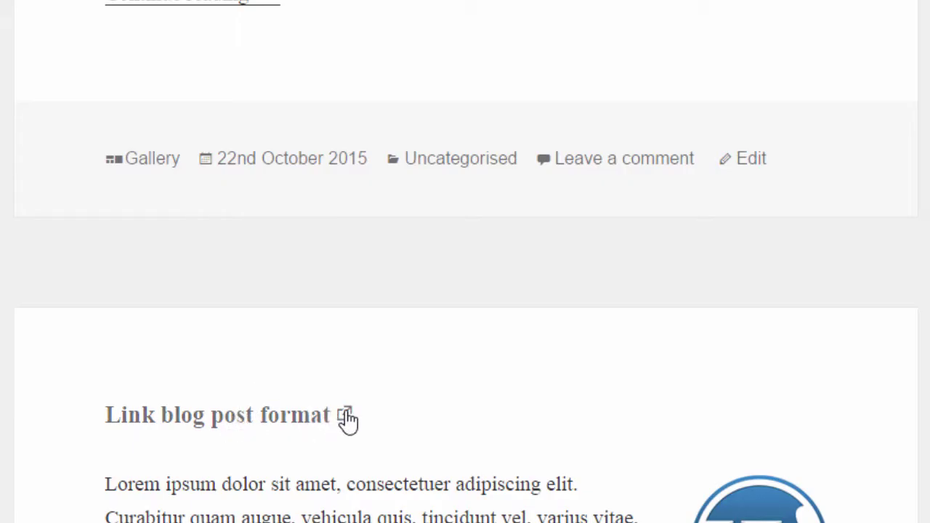
pyautogui.scroll(-11, 350, 415)
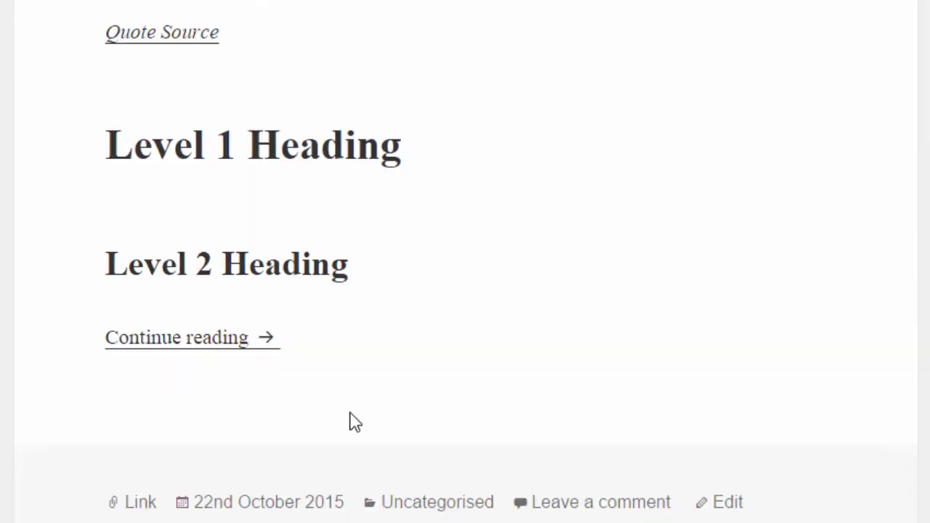
pyautogui.scroll(-9, 350, 421)
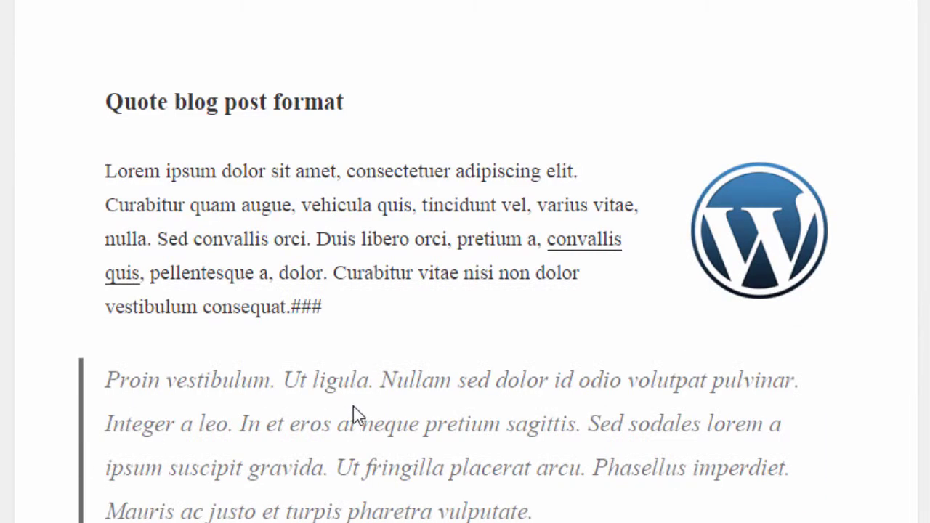
pyautogui.scroll(-10, 351, 418)
pyautogui.scroll(-5, 353, 405)
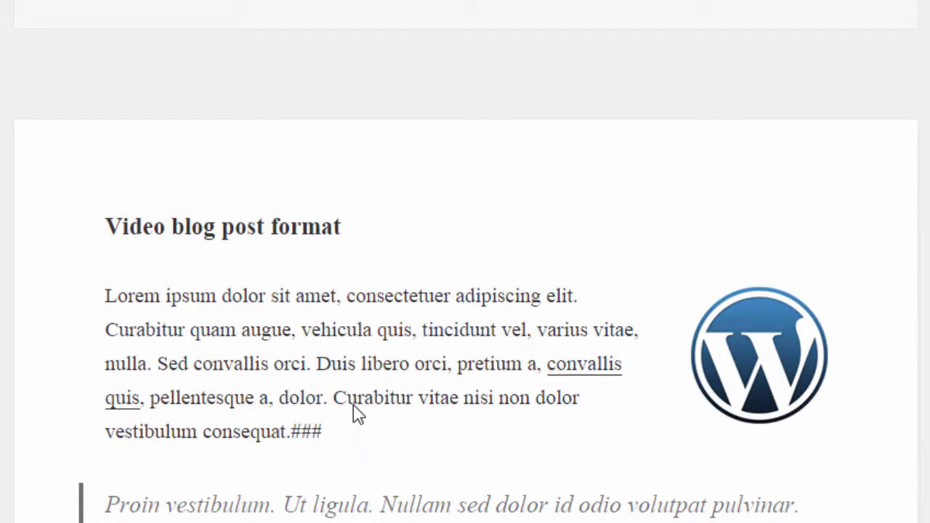
pyautogui.scroll(-20, 324, 327)
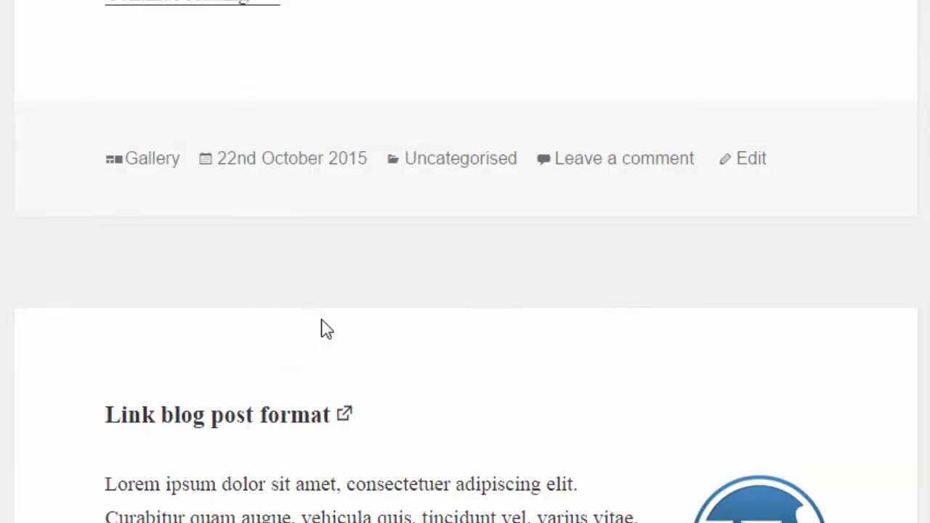
pyautogui.scroll(15, 326, 329)
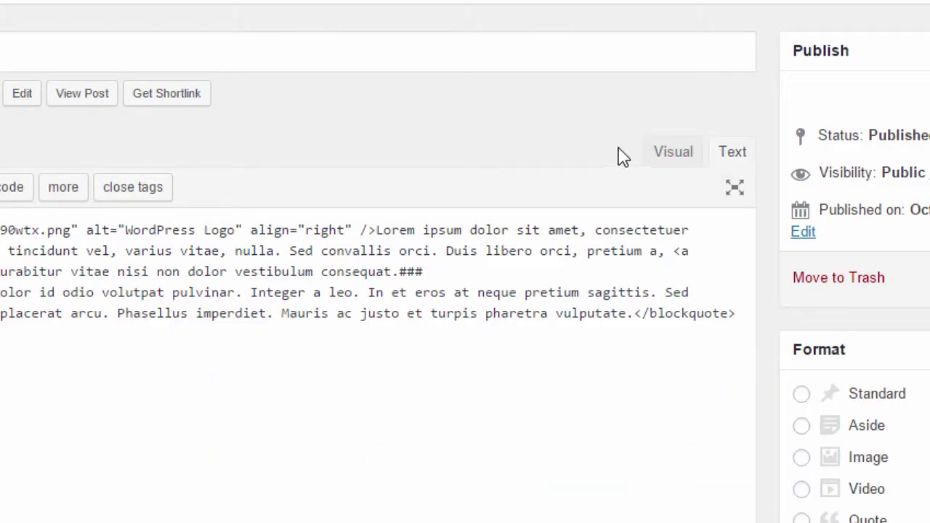
# - Show the published post in the visual editor and change its format to Standard
pyautogui.click(663, 154)
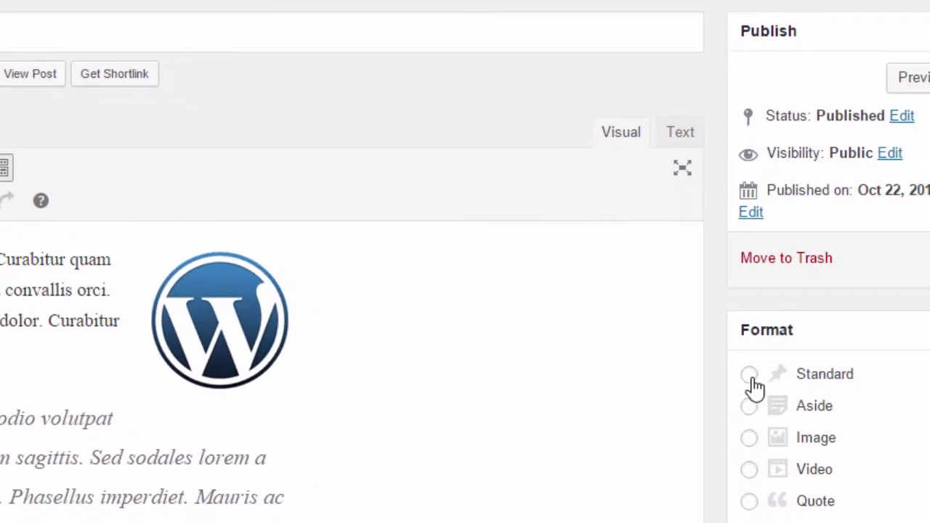
pyautogui.click(802, 393)
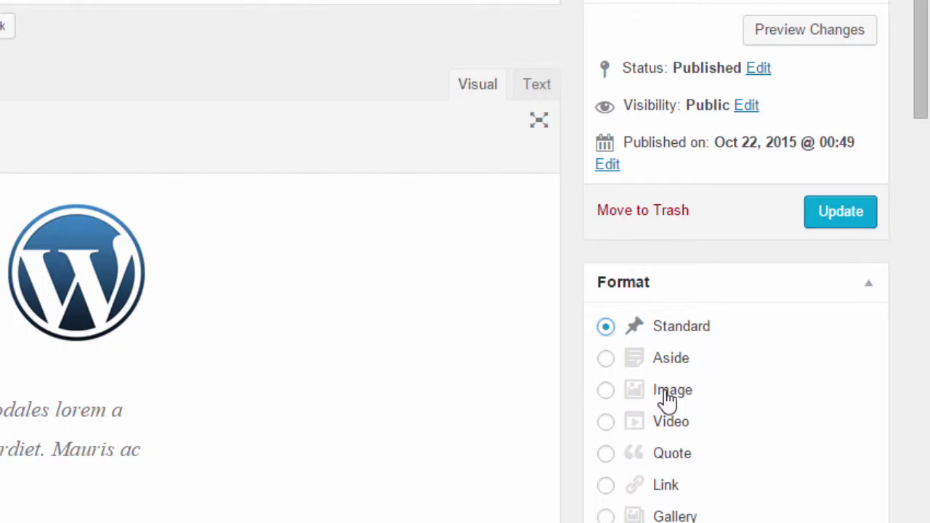
pyautogui.scroll(-3, 690, 484)
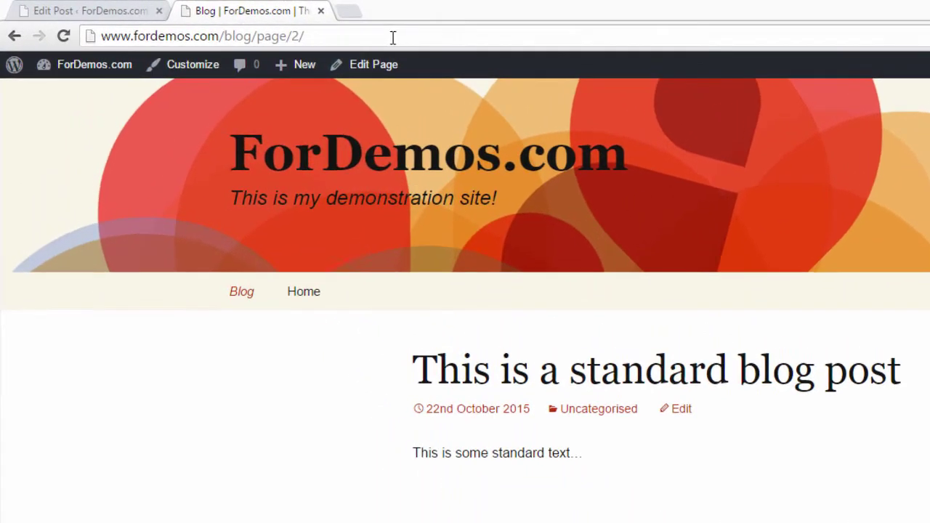
# - Examine how posts are styled on the second blog page and how the Chat format post appears on the first page
pyautogui.scroll(-3, 363, 348)
pyautogui.scroll(-8, 385, 351)
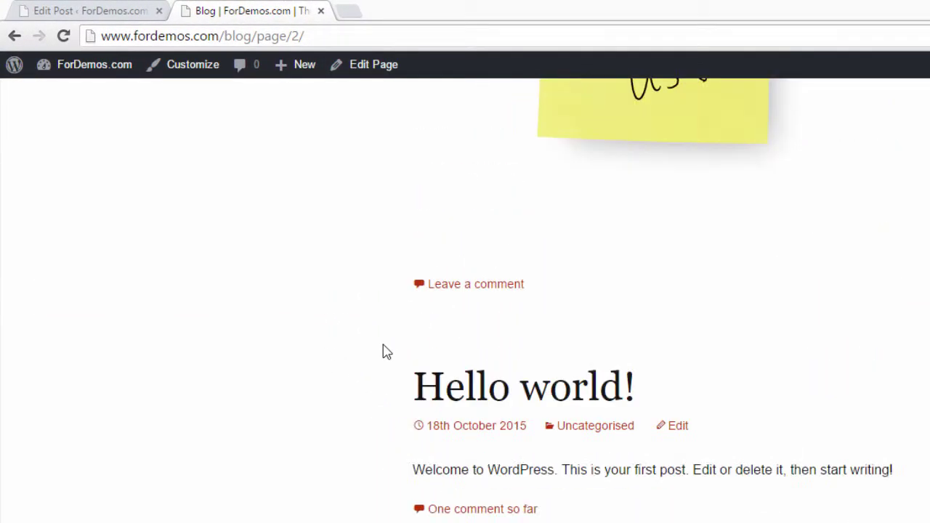
pyautogui.scroll(-11, 385, 350)
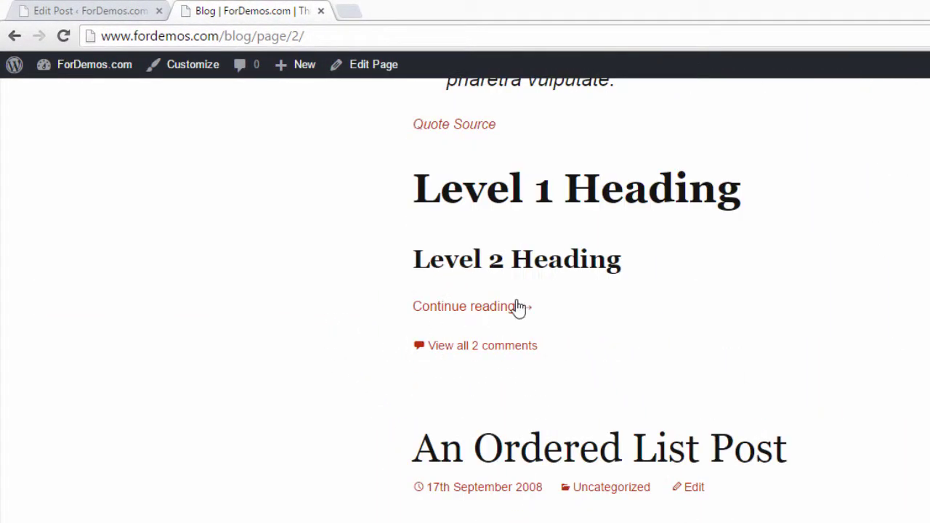
pyautogui.scroll(-15, 784, 259)
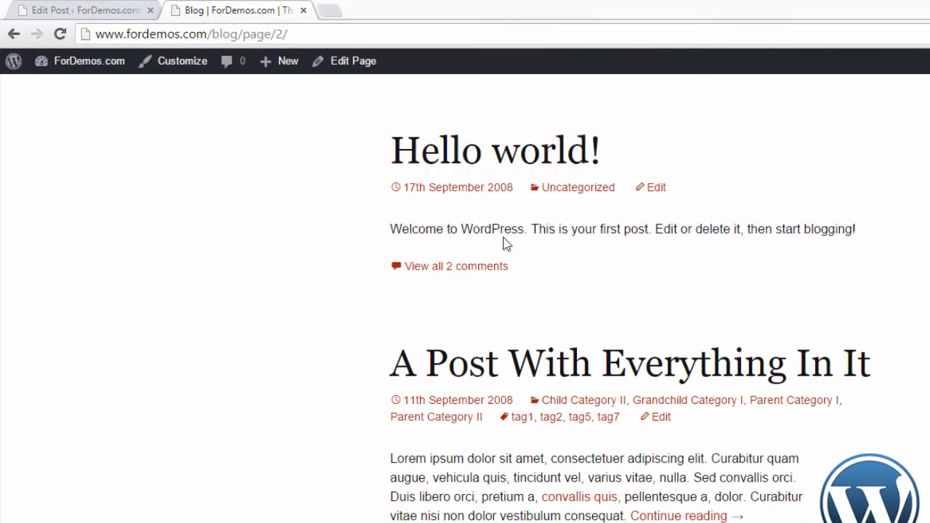
pyautogui.scroll(-15, 544, 373)
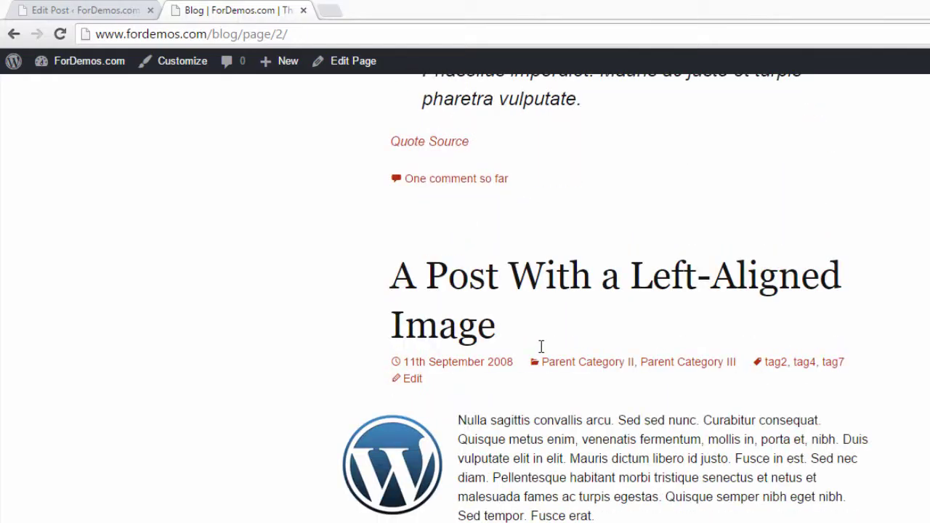
pyautogui.scroll(12, 537, 345)
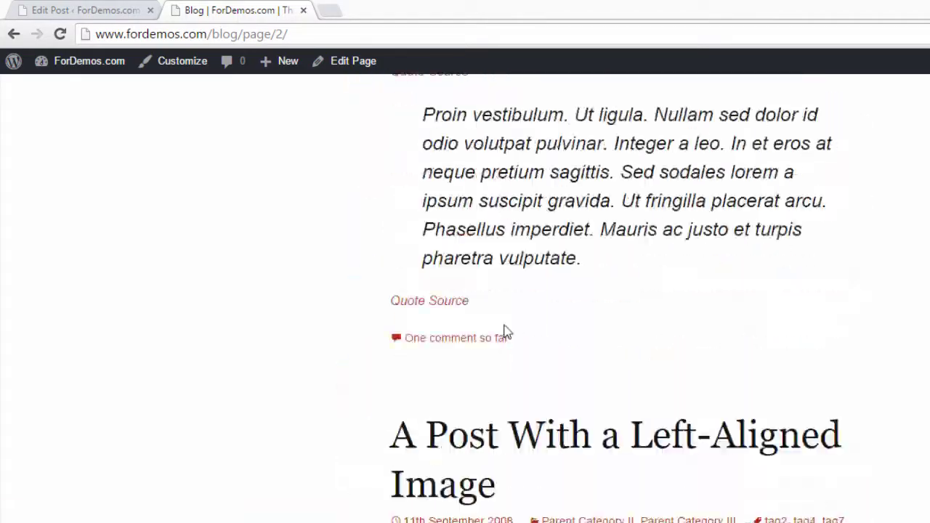
pyautogui.scroll(15, 502, 331)
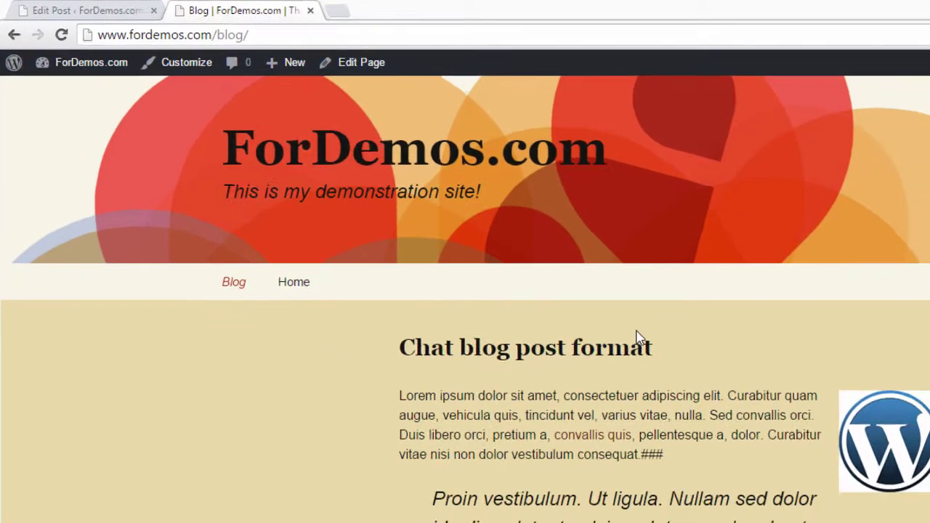
pyautogui.scroll(-2, 636, 337)
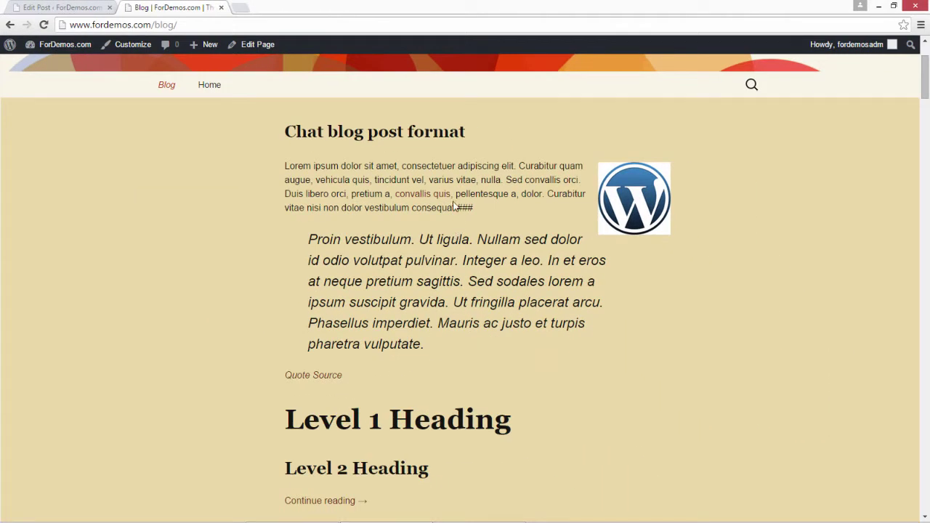
# - Compare the background colour, icon and text layout of the Chat and Audio format posts on the blog page
pyautogui.scroll(-5, 445, 207)
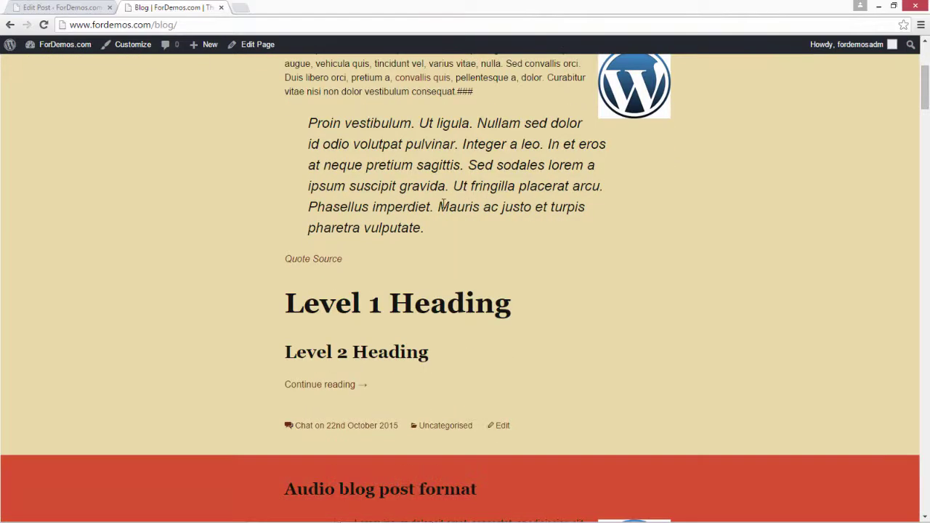
pyautogui.scroll(-2, 442, 207)
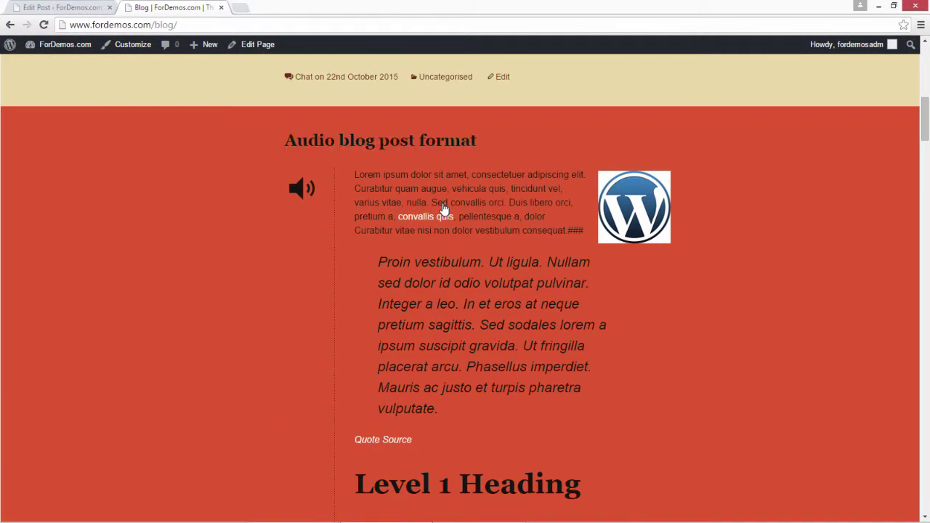
pyautogui.scroll(-2, 350, 193)
pyautogui.scroll(3, 350, 194)
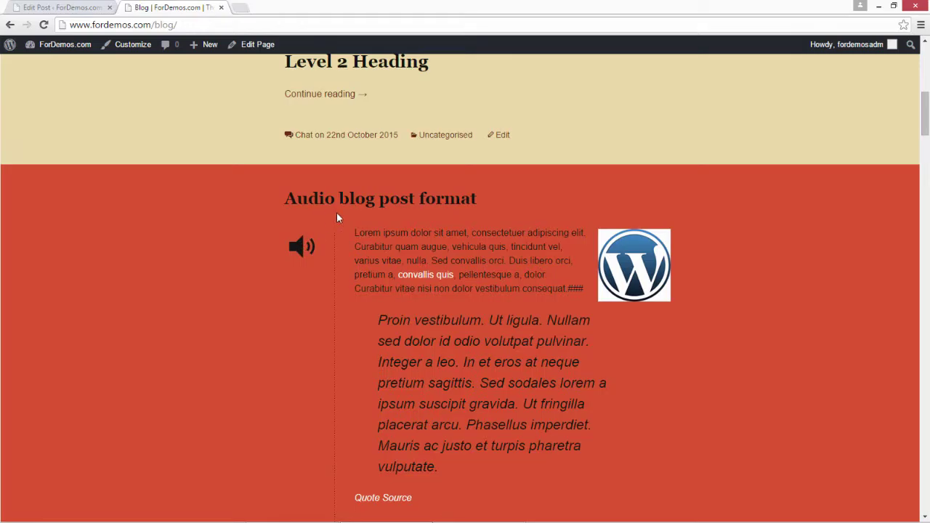
pyautogui.scroll(6, 404, 210)
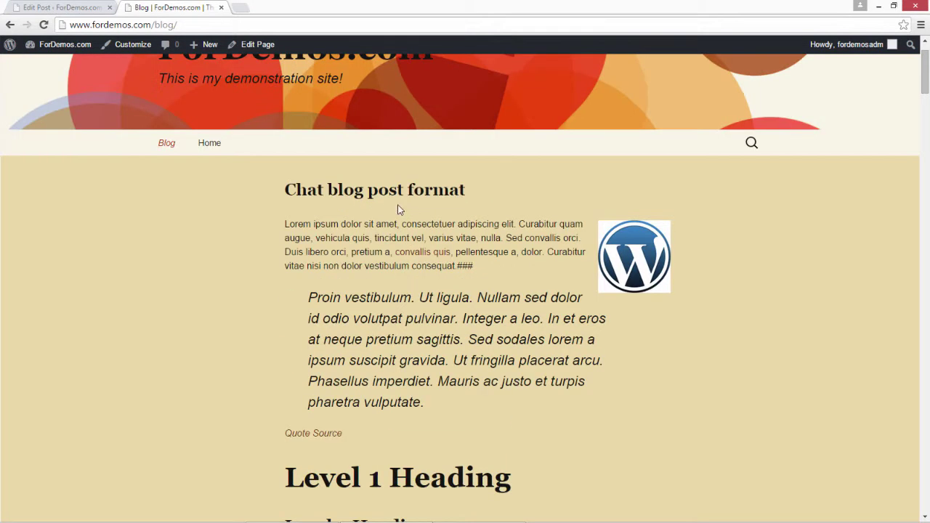
pyautogui.scroll(-1, 409, 202)
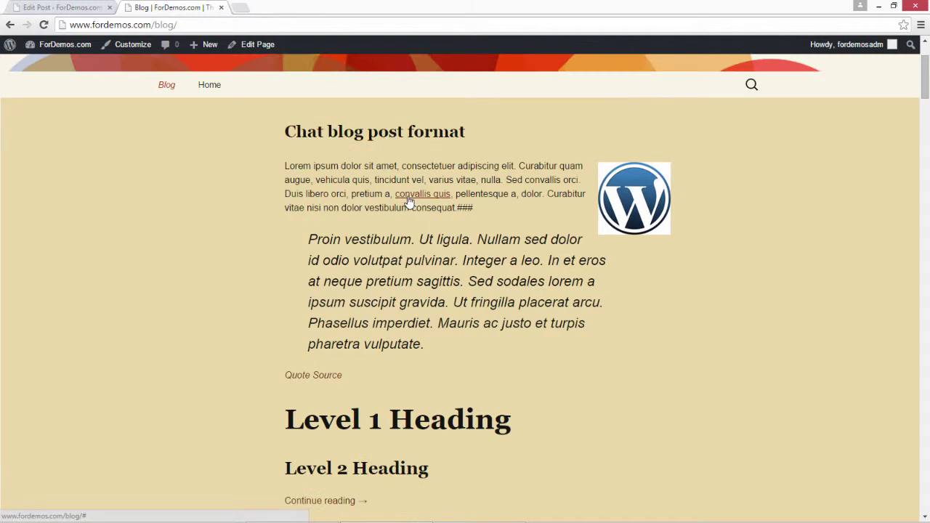
pyautogui.scroll(-5, 409, 202)
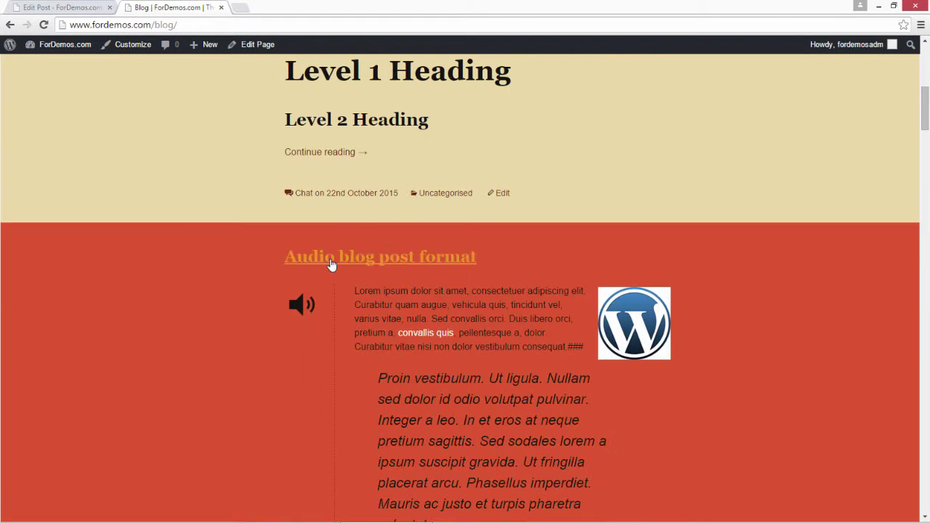
pyautogui.scroll(-2, 320, 240)
pyautogui.scroll(-3, 305, 195)
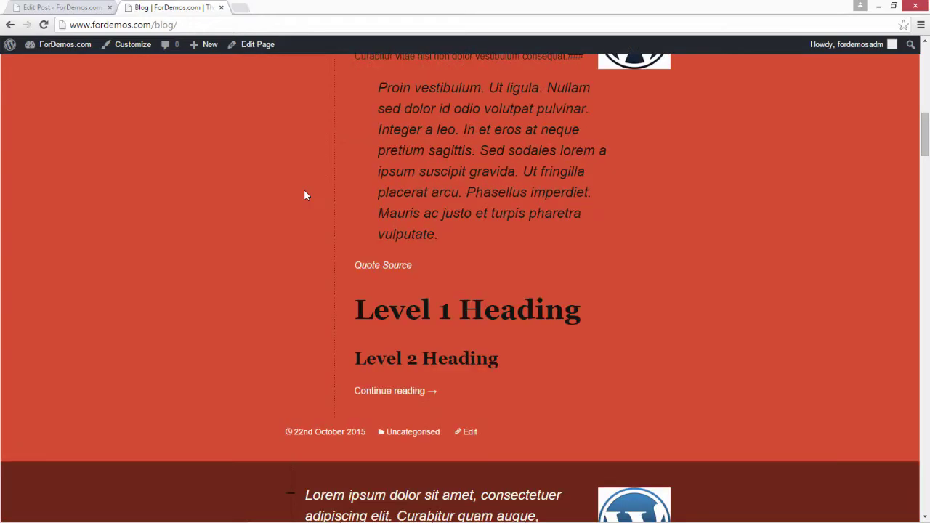
# - Examine how the Status, Gallery, Link, Quote, Video and Image format posts are styled further down the blog page
pyautogui.scroll(-5, 305, 194)
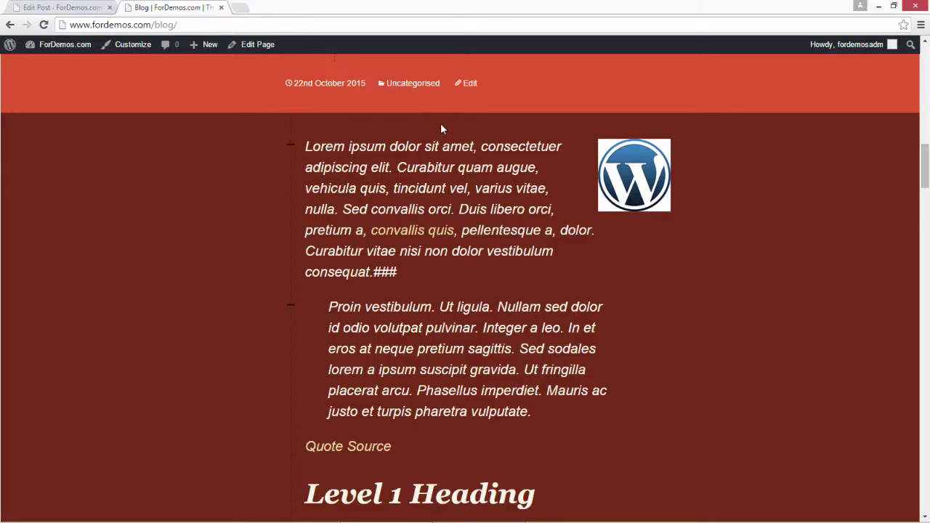
pyautogui.scroll(-7, 375, 202)
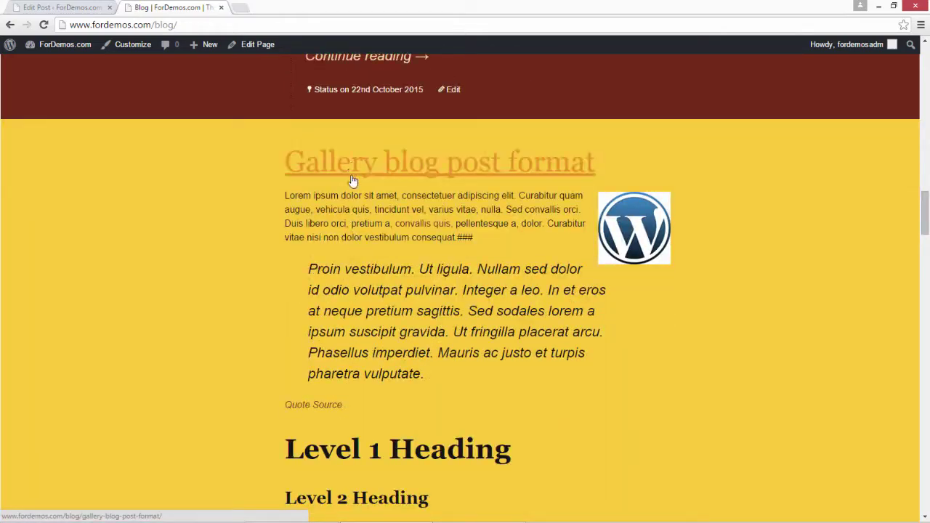
pyautogui.scroll(-8, 390, 249)
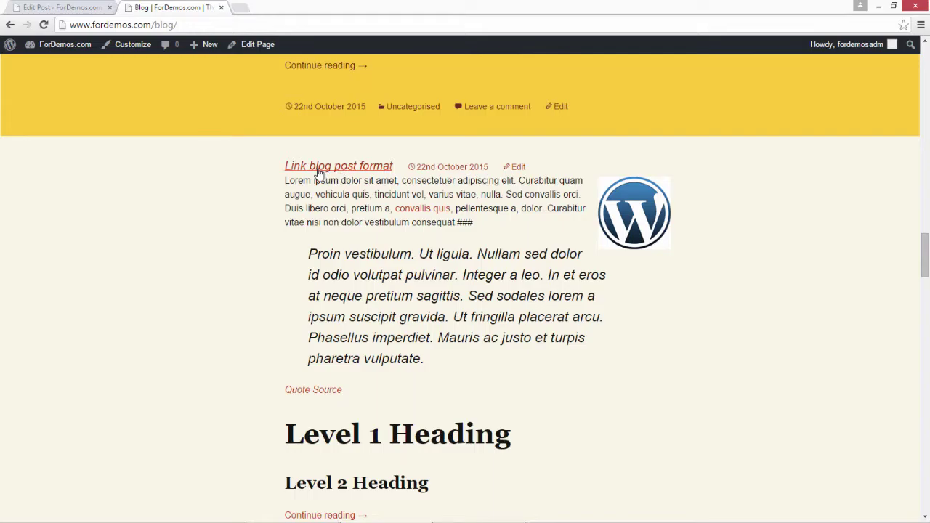
pyautogui.scroll(-2, 545, 183)
pyautogui.scroll(-6, 530, 209)
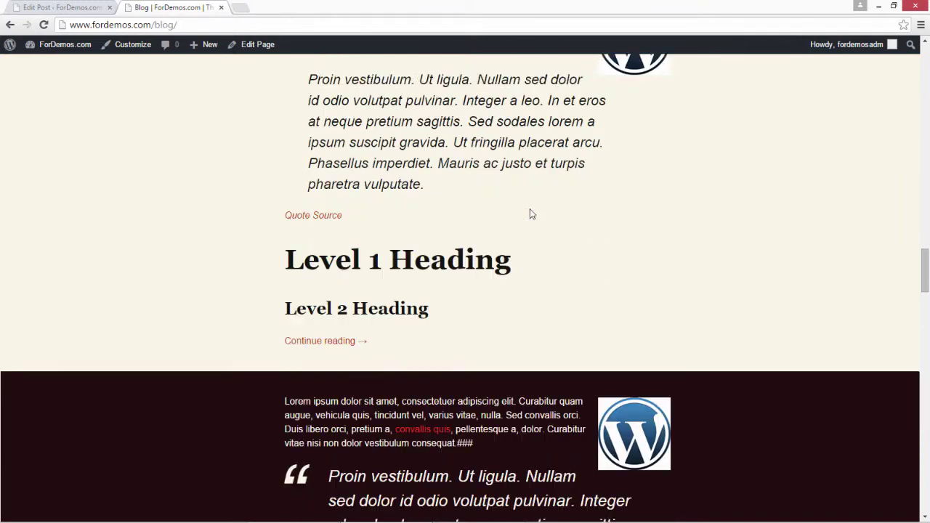
pyautogui.scroll(-1, 531, 209)
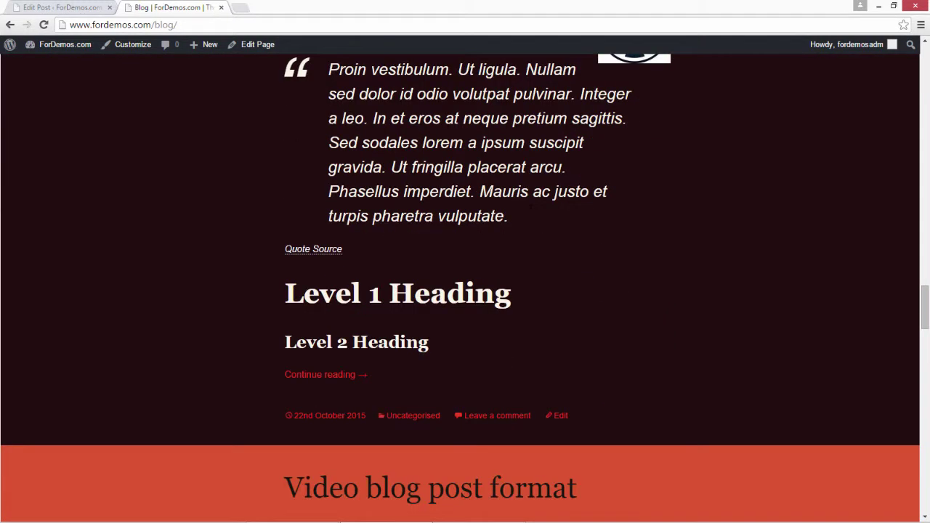
pyautogui.scroll(2, 530, 210)
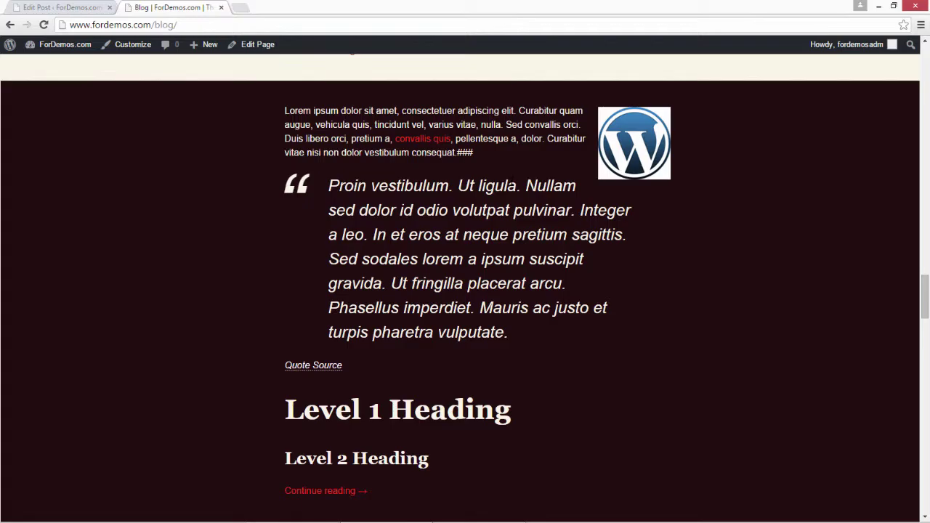
pyautogui.scroll(-6, 511, 187)
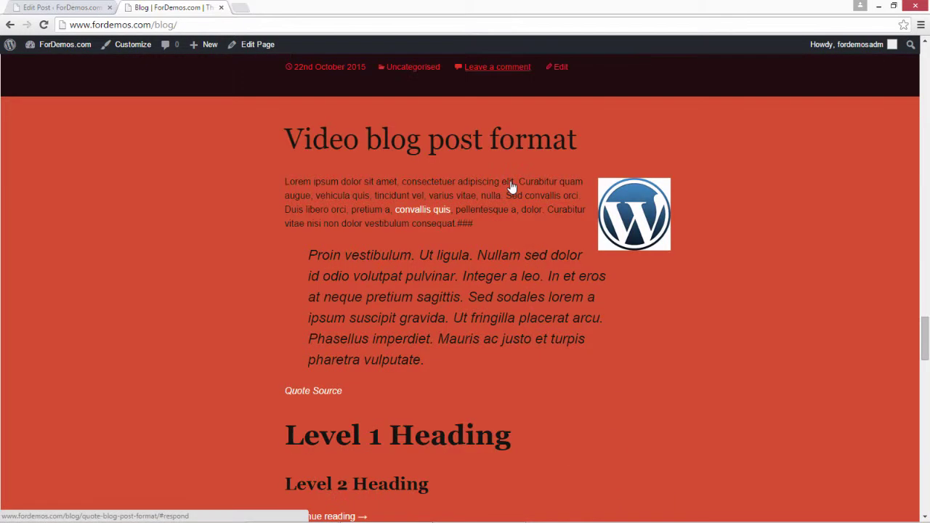
pyautogui.scroll(-1, 512, 183)
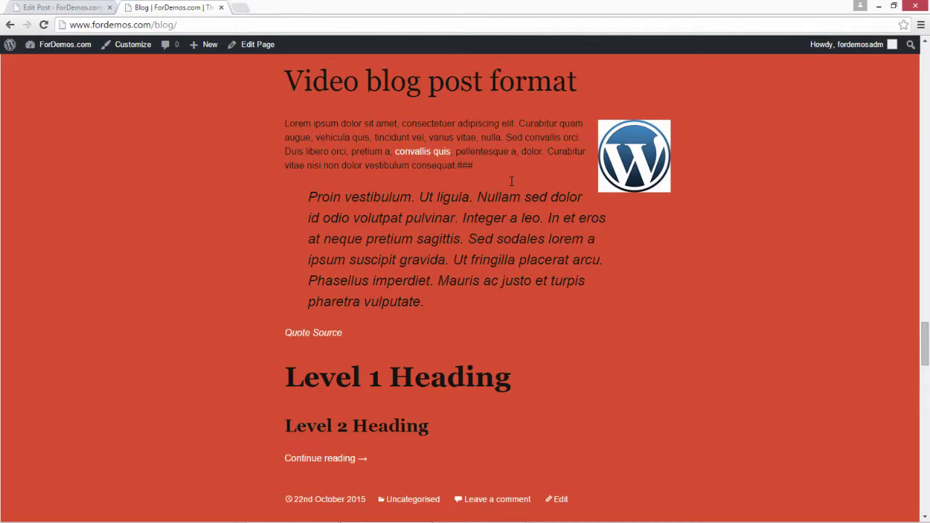
pyautogui.scroll(-9, 511, 181)
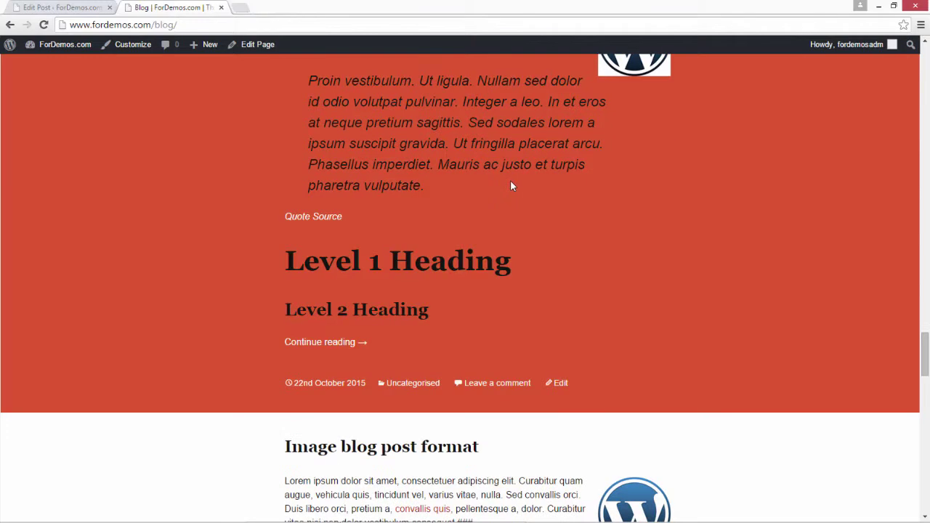
pyautogui.scroll(-8, 511, 185)
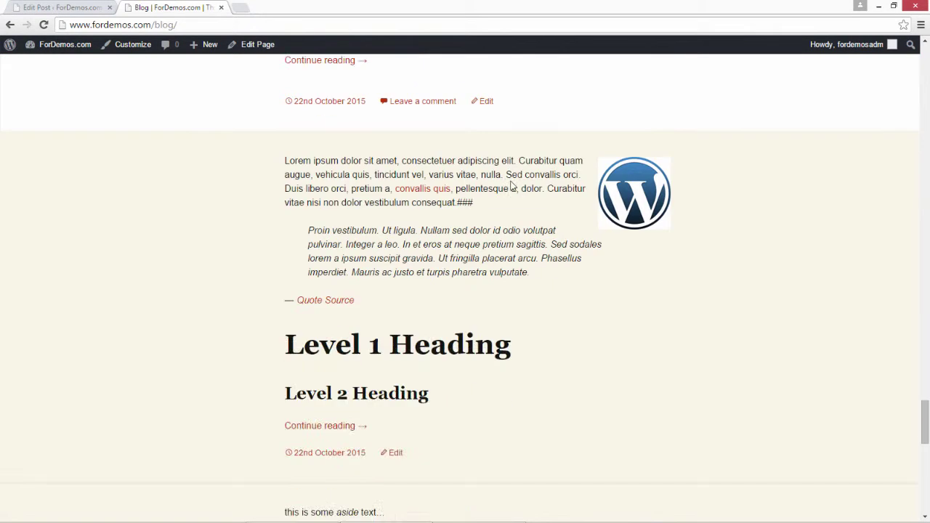
# - Return to the Status format post and compare its title, text style and post details with the Gallery format post
pyautogui.scroll(12, 510, 185)
pyautogui.scroll(20, 510, 186)
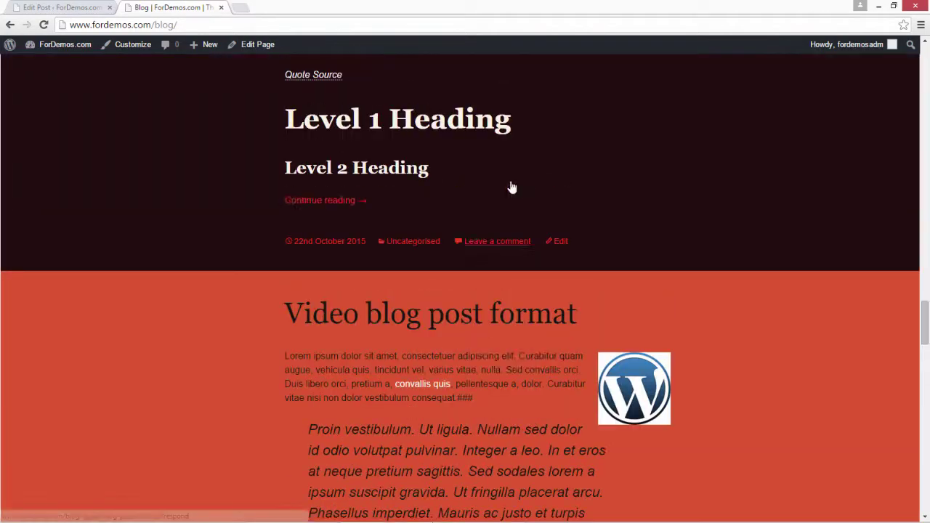
pyautogui.scroll(6, 510, 179)
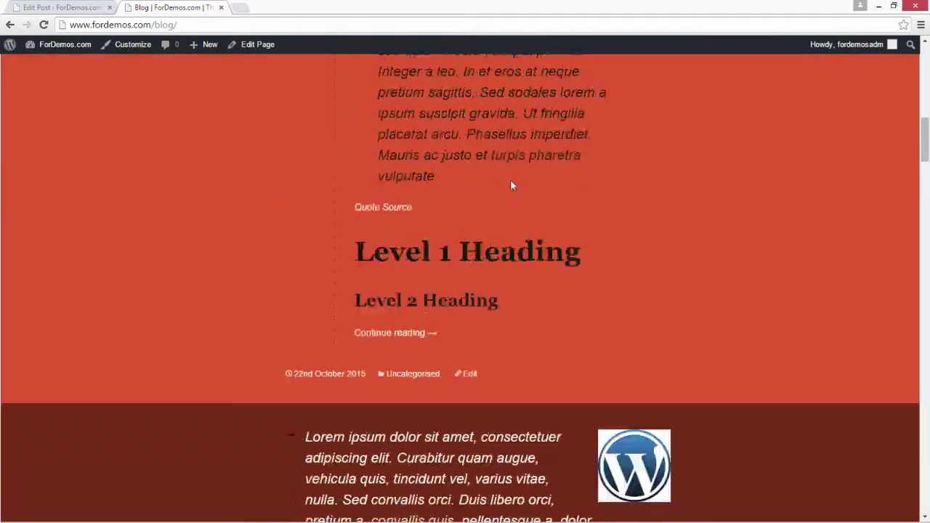
pyautogui.scroll(-3, 510, 179)
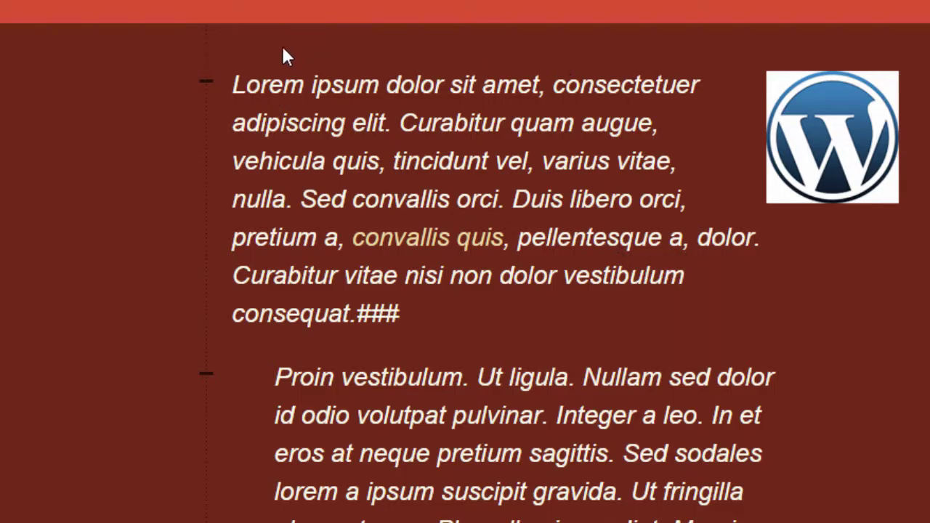
pyautogui.scroll(-10, 310, 149)
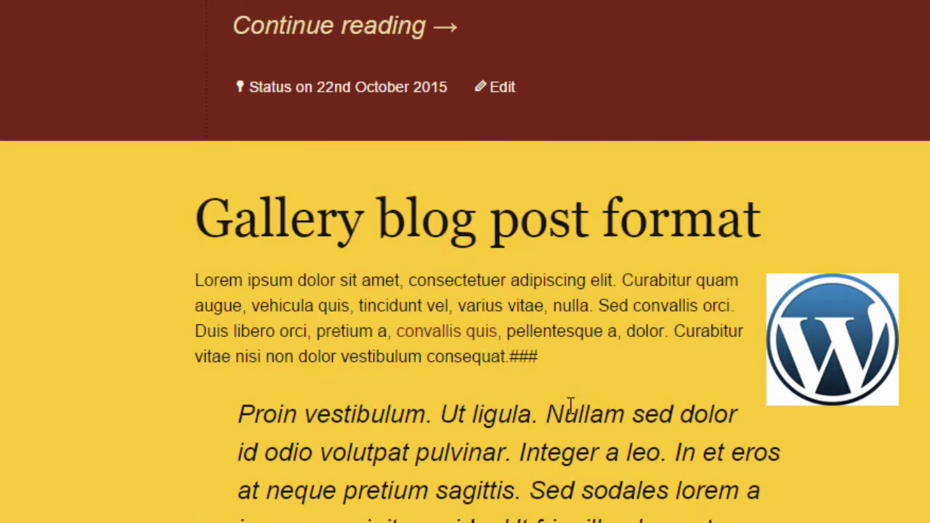
pyautogui.scroll(-3, 482, 415)
pyautogui.scroll(10, 480, 408)
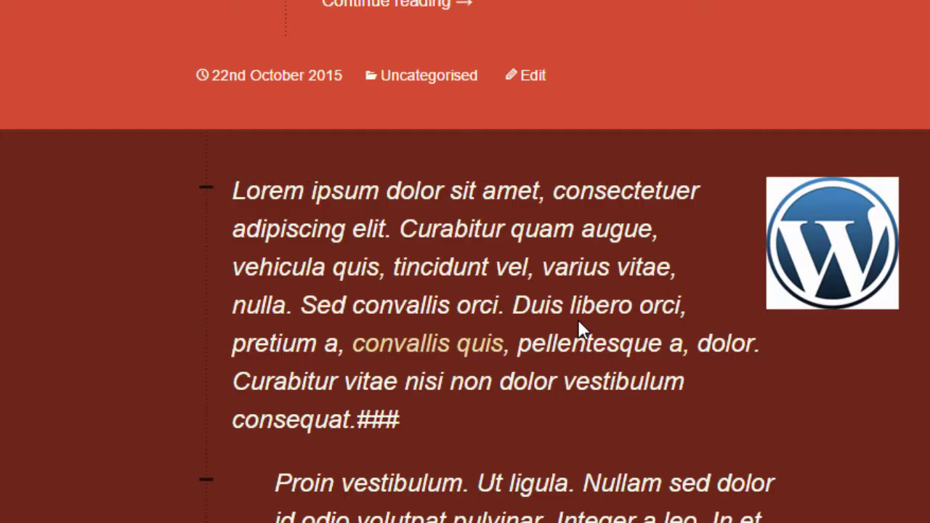
# - Review the Chat and Audio format posts again, comparing the Audio post's headings and post details with the start of the Status post
pyautogui.scroll(10, 577, 319)
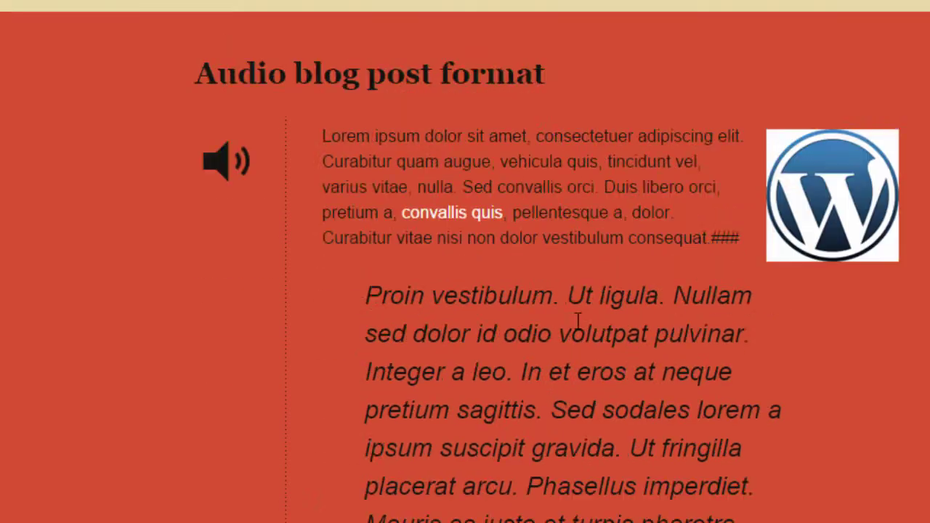
pyautogui.scroll(3, 578, 319)
pyautogui.scroll(8, 357, 309)
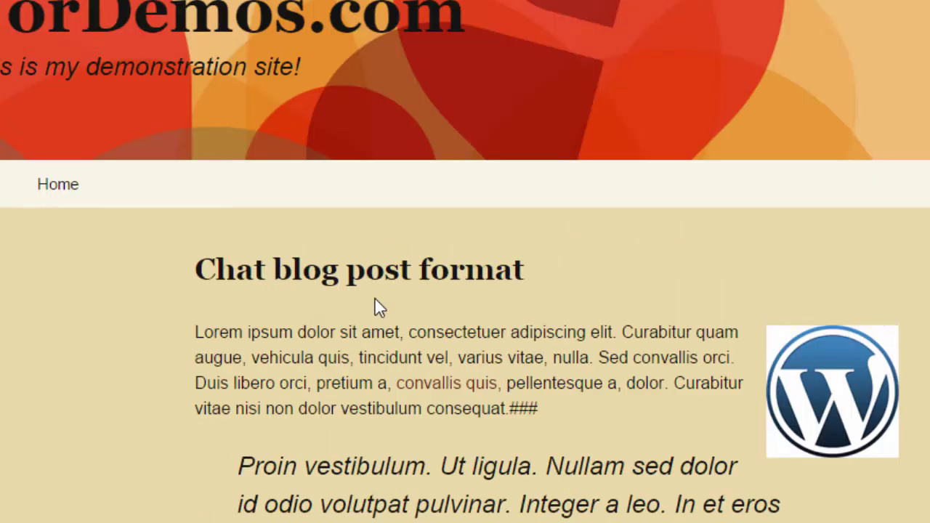
pyautogui.scroll(-4, 370, 327)
pyautogui.scroll(1, 359, 145)
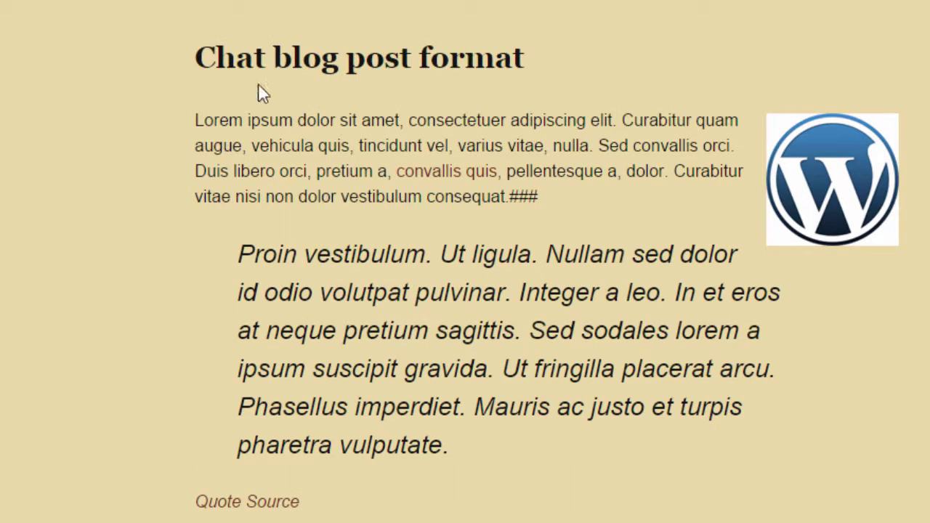
pyautogui.scroll(-10, 445, 93)
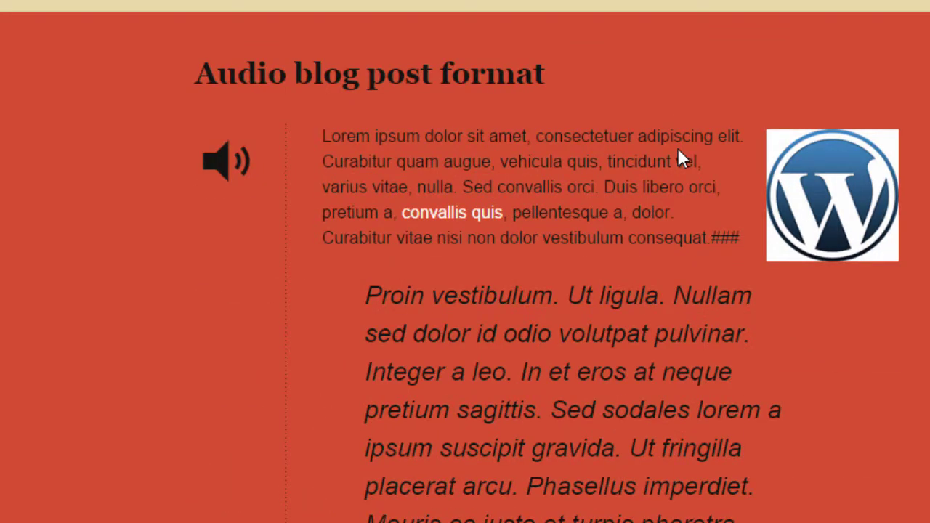
pyautogui.scroll(-6, 677, 151)
pyautogui.scroll(-1, 712, 269)
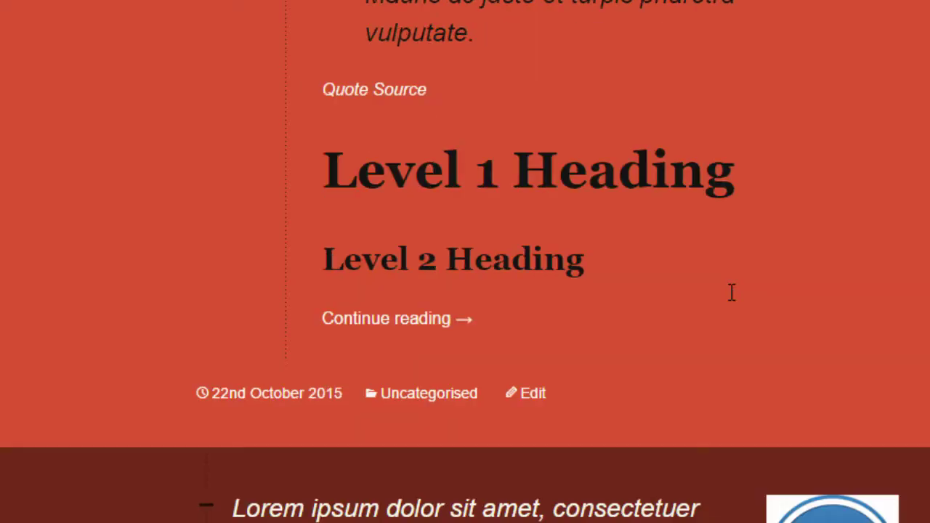
pyautogui.scroll(-5, 730, 292)
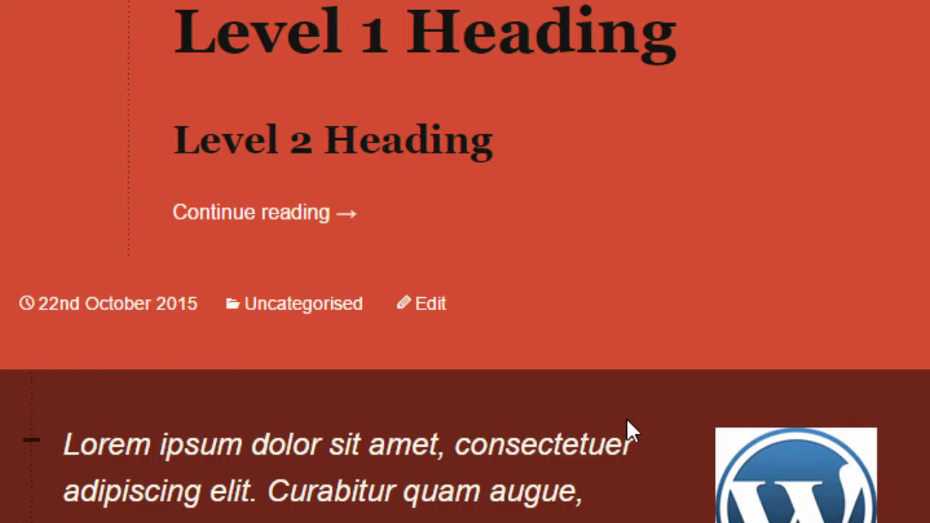
pyautogui.scroll(-1, 114, 428)
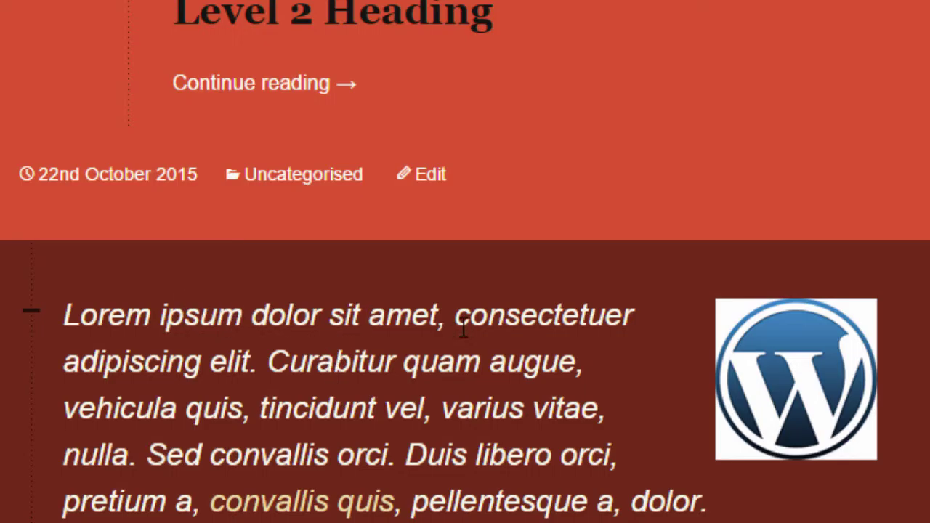
pyautogui.scroll(4, 463, 328)
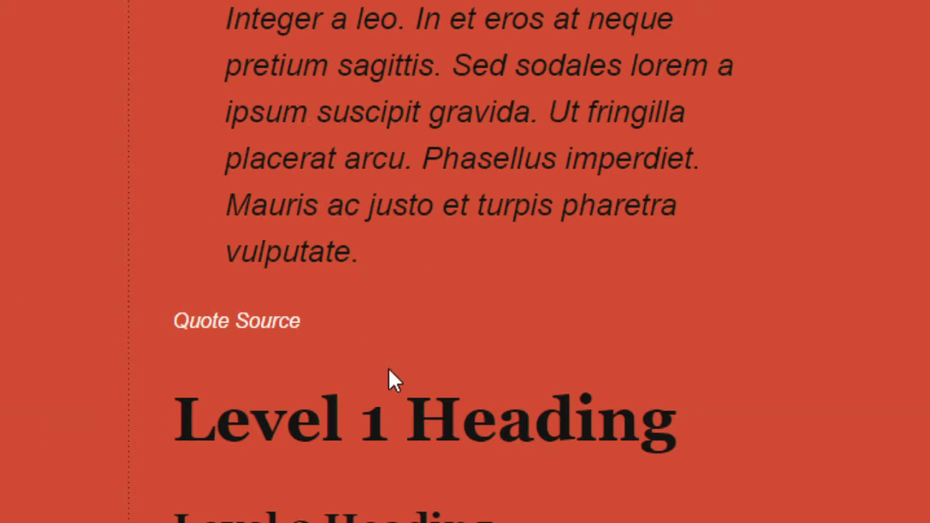
pyautogui.scroll(-3, 389, 376)
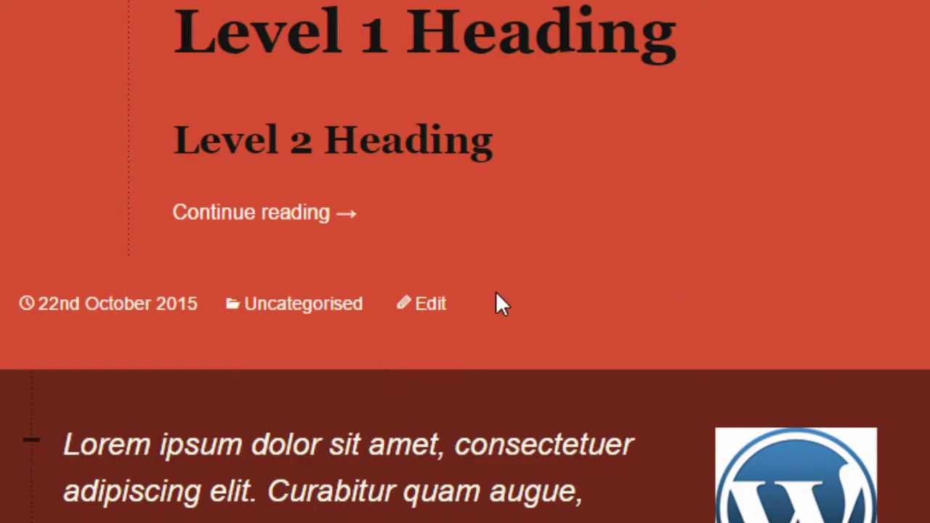